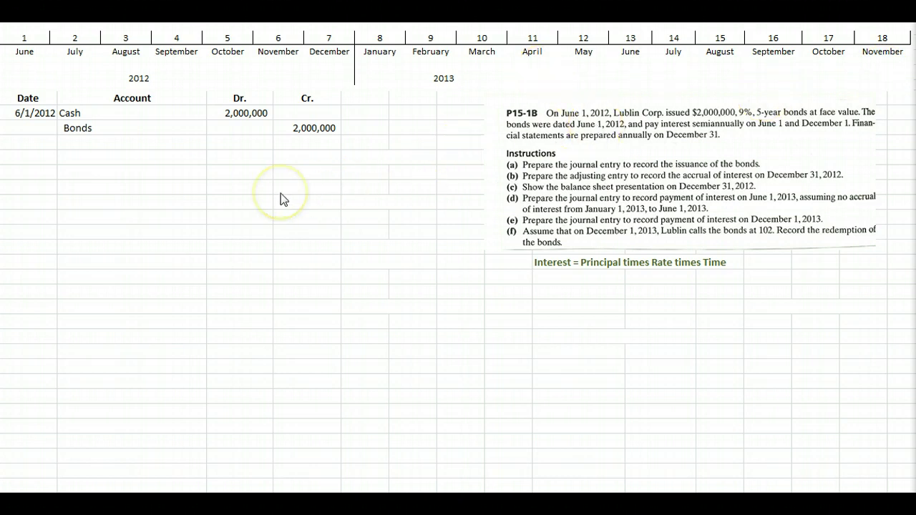
{"action": "type", "text": "Interest Expense\t90,000\t \tCash\t\t90,000"}
{"action": "key", "text": "ctrl+z"}
{"action": "left_click", "coordinate": [232, 108]}
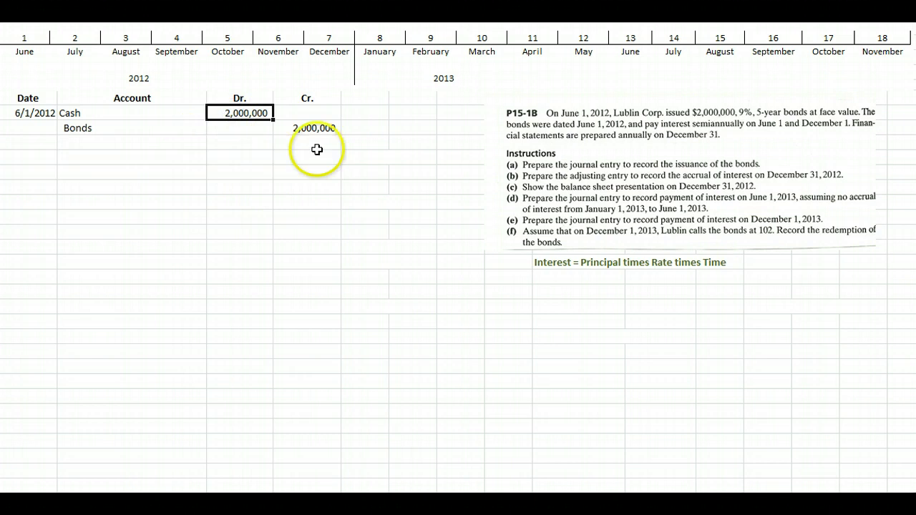
{"action": "left_click", "coordinate": [322, 129]}
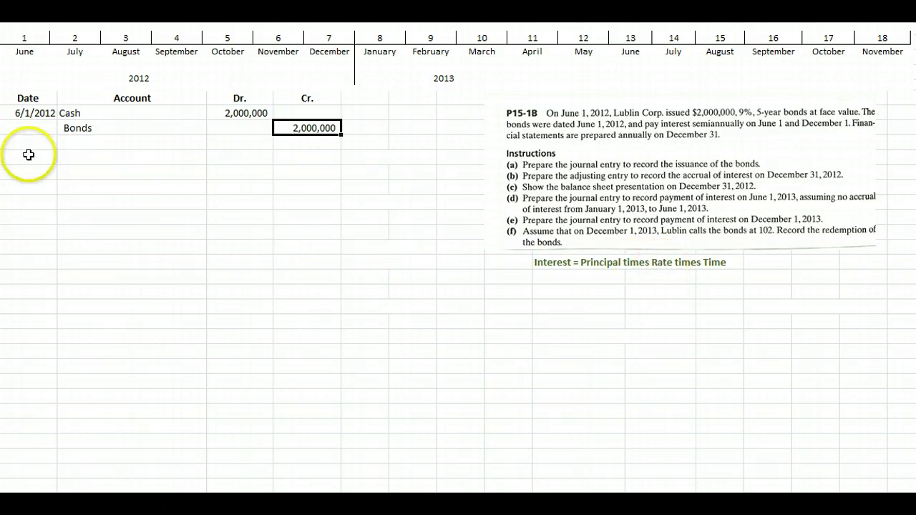
Reveal the hidden December 1, 2012 interest payment entry below the bond issuance by setting its font colour to red.
{"action": "left_click_drag", "start_coordinate": [29, 154], "coordinate": [321, 171]}
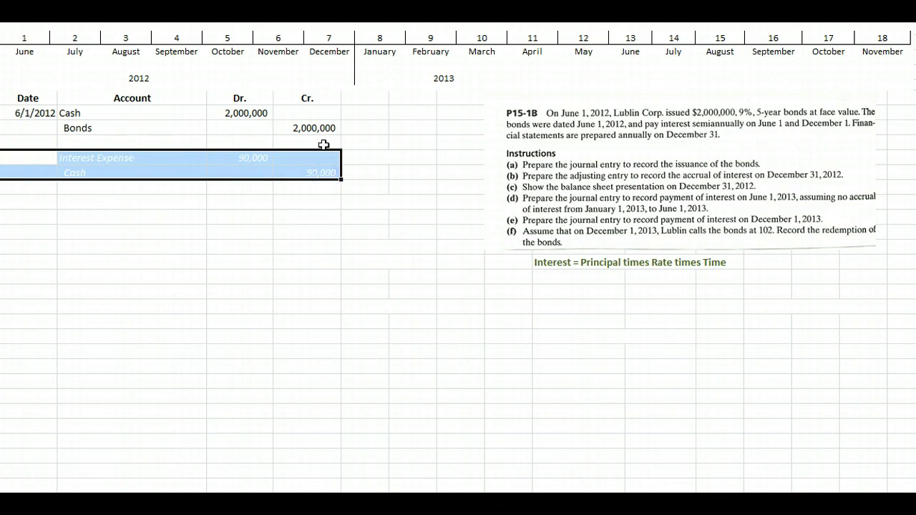
{"action": "left_click", "coordinate": [228, 22]}
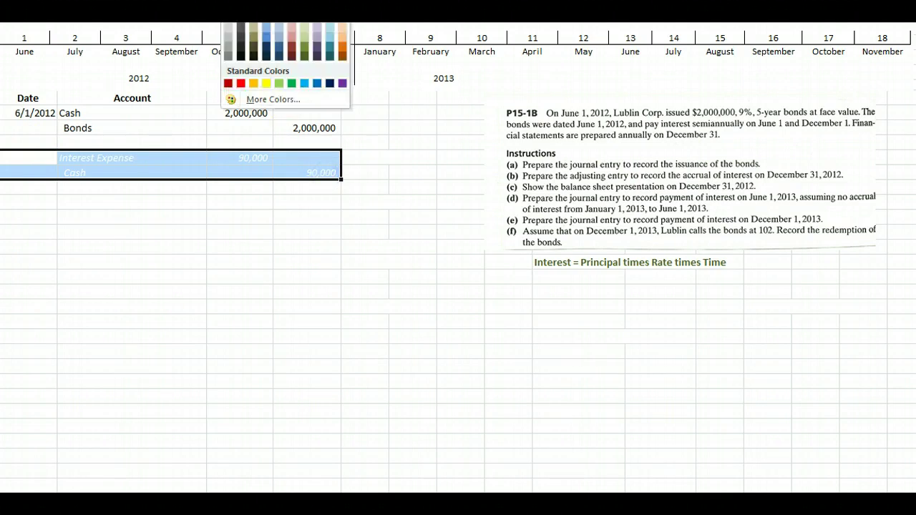
{"action": "left_click", "coordinate": [241, 83]}
{"action": "left_click", "coordinate": [439, 161]}
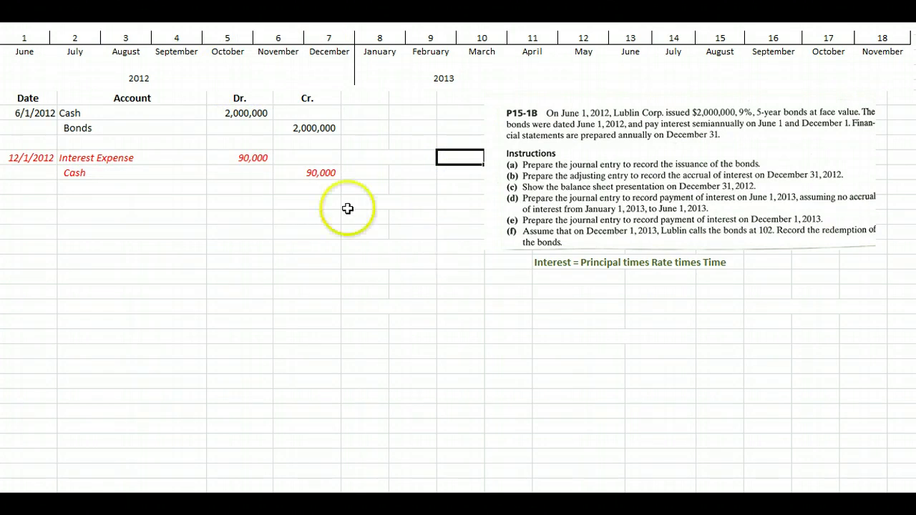
Calculate the December 1, 2012 interest expense debit with a formula multiplying 2000000 by 0.09 for 6 months.
{"action": "left_click", "coordinate": [254, 158]}
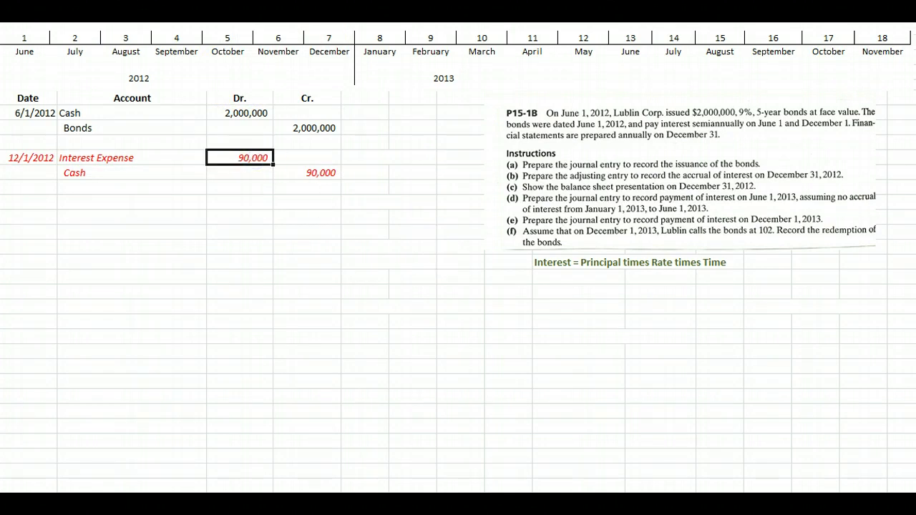
{"action": "key", "text": "F2"}
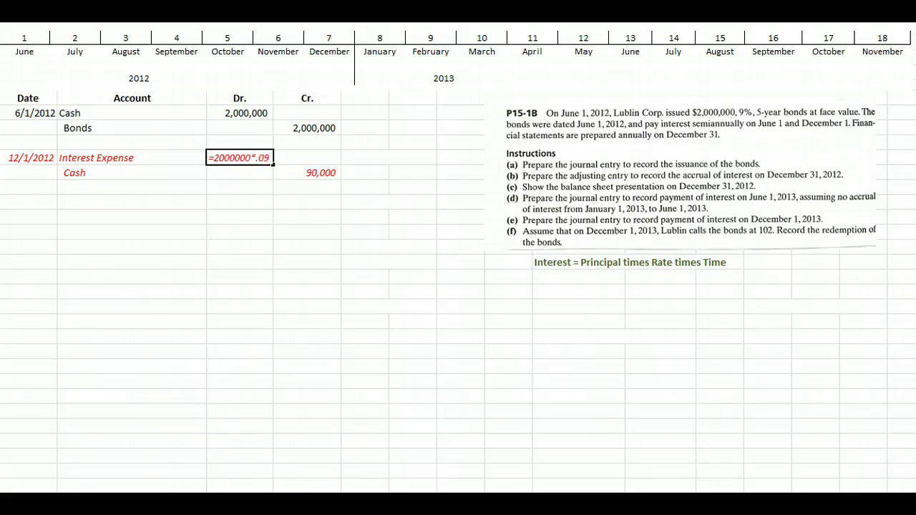
{"action": "key", "text": "Return"}
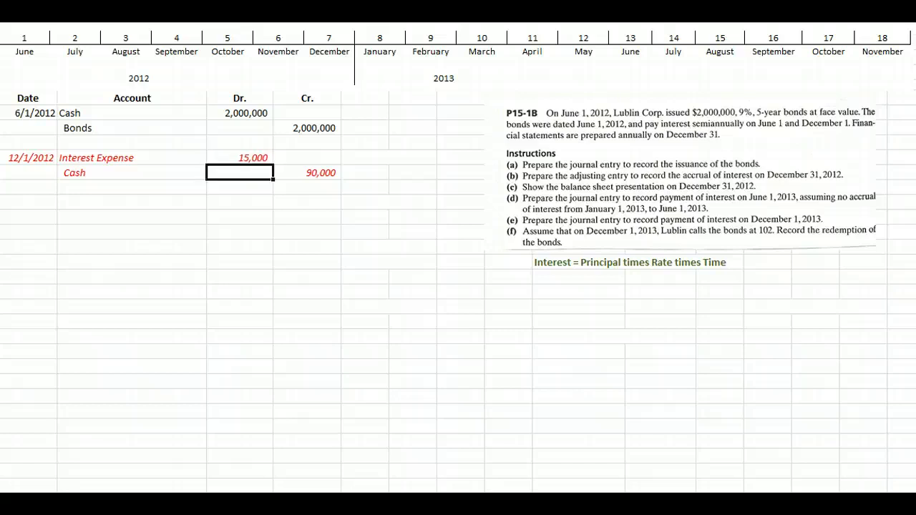
{"action": "left_click", "coordinate": [240, 157]}
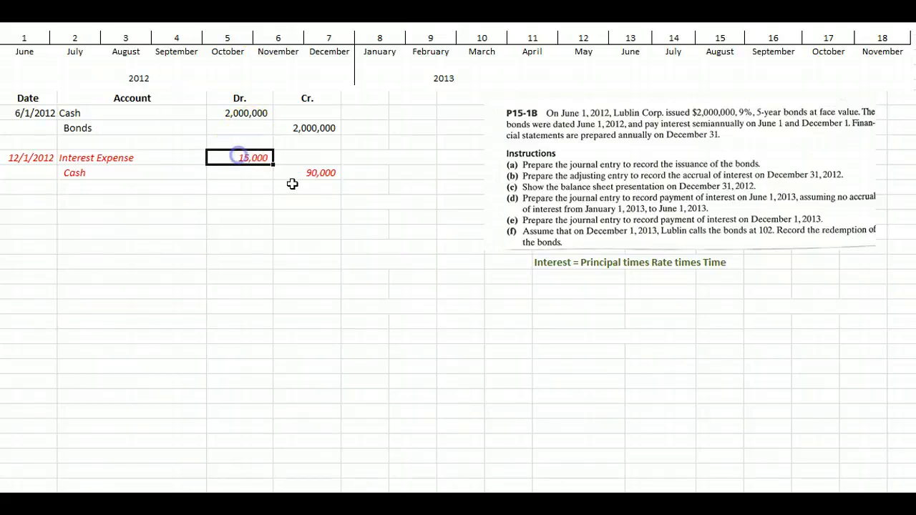
{"action": "key", "text": "F2"}
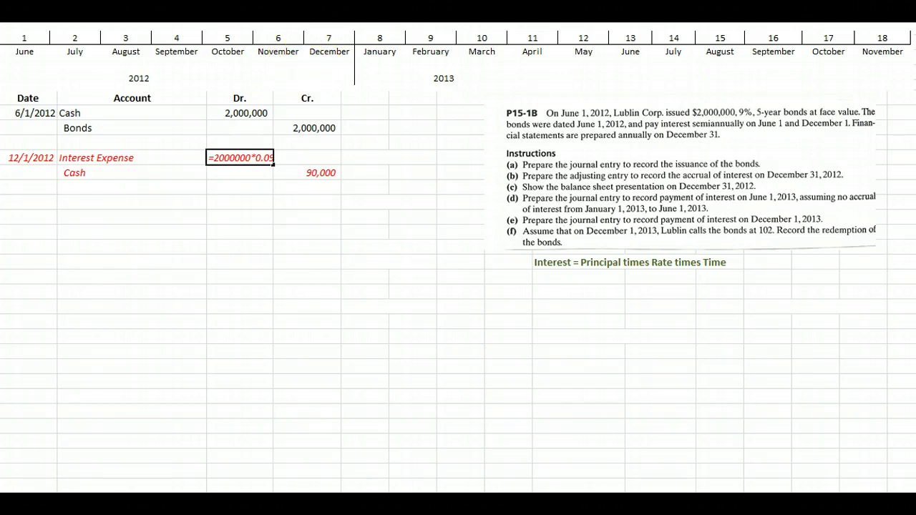
{"action": "type", "text": "6"}
{"action": "key", "text": "Return"}
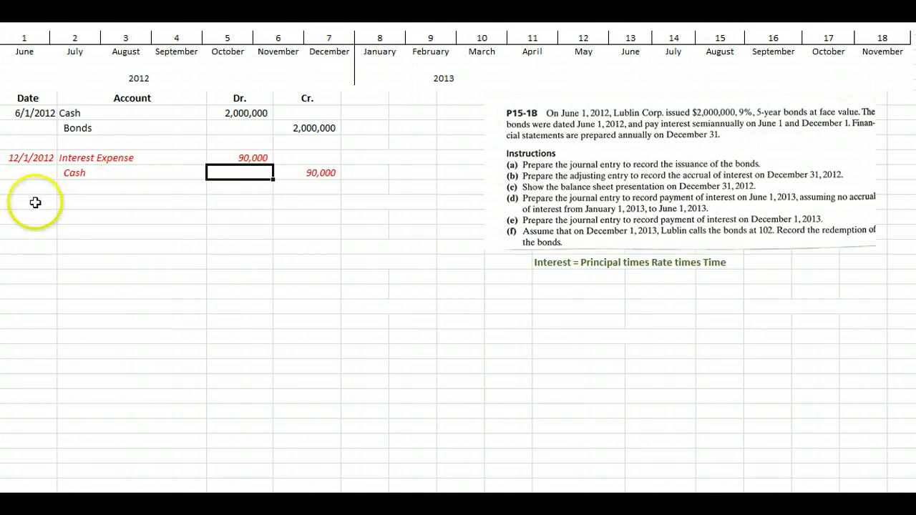
Reveal the hidden December 31, 2012 interest accrual entry and its side note by setting their font colour to black.
{"action": "left_click_drag", "start_coordinate": [35, 203], "coordinate": [408, 219]}
{"action": "left_click", "coordinate": [243, 1]}
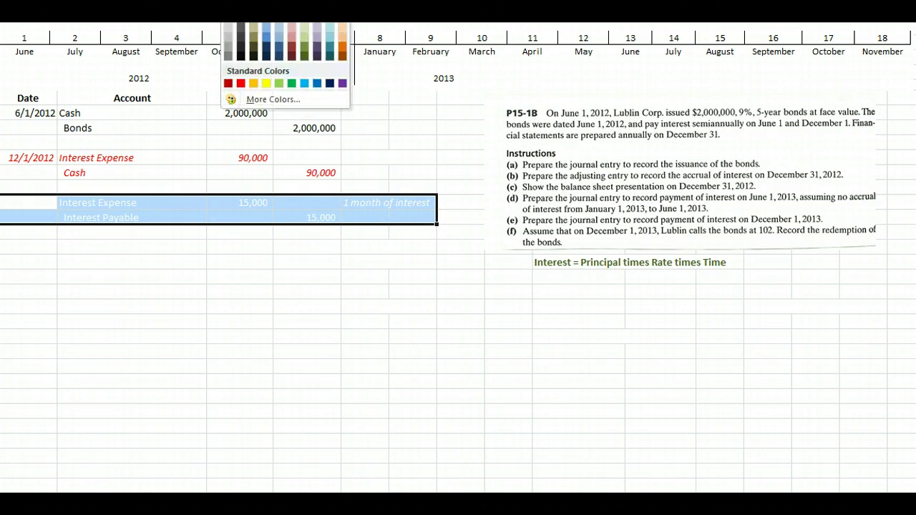
{"action": "left_click", "coordinate": [241, 23]}
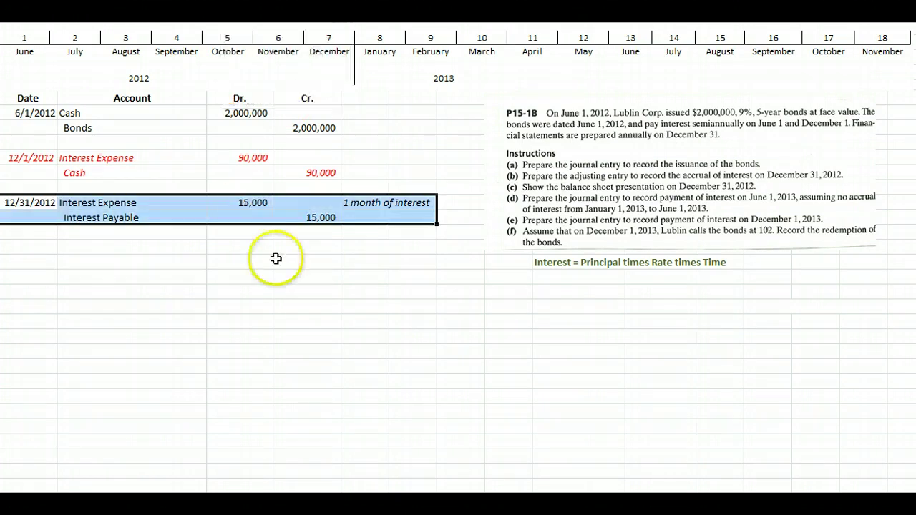
{"action": "left_click", "coordinate": [250, 202]}
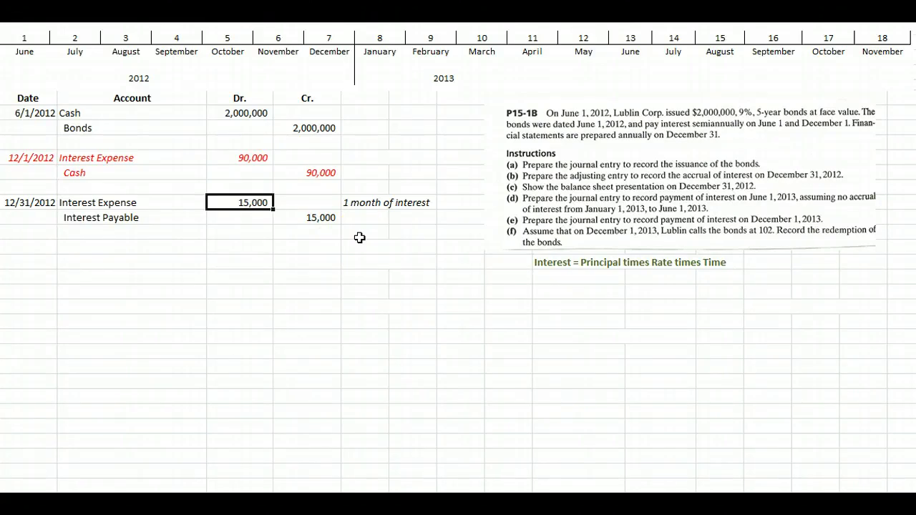
{"action": "left_click", "coordinate": [120, 203]}
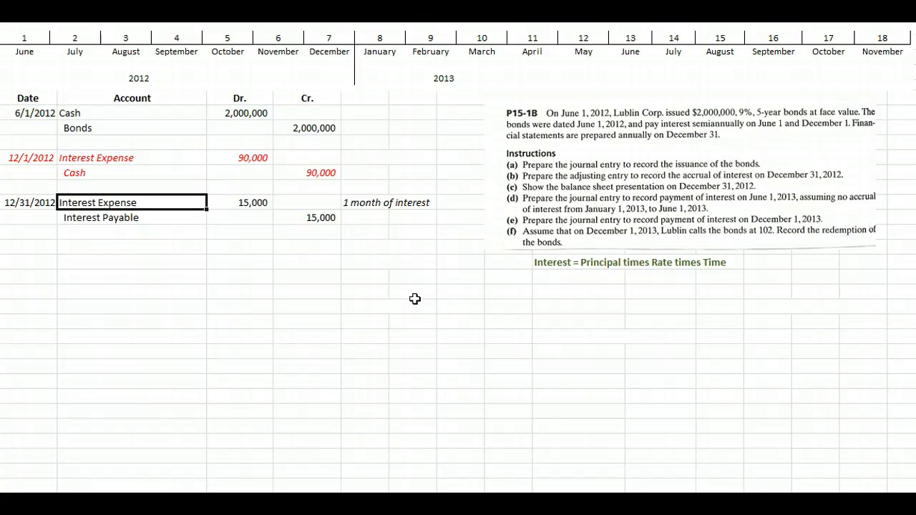
{"action": "left_click", "coordinate": [245, 202]}
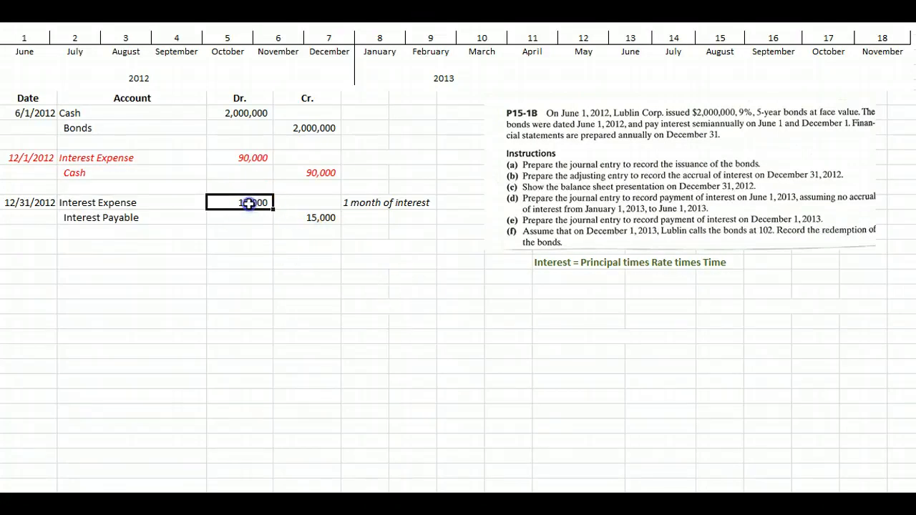
{"action": "left_click", "coordinate": [321, 217]}
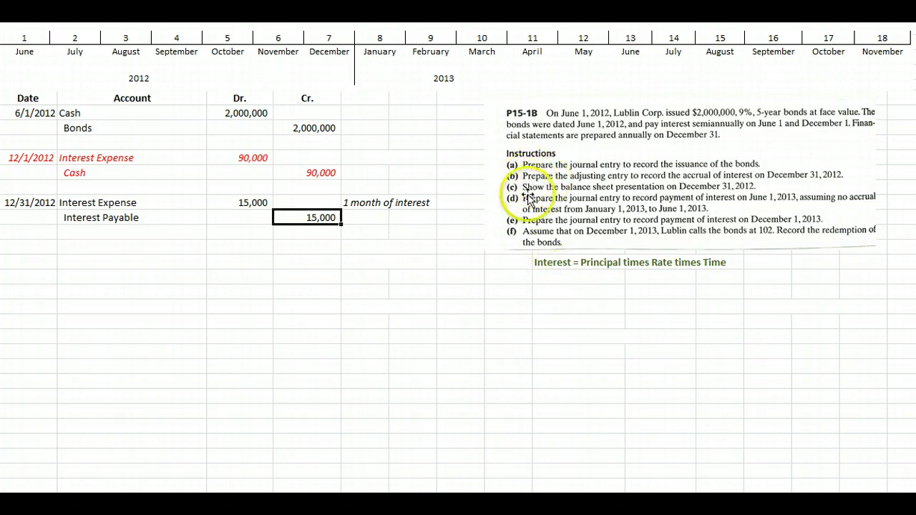
Reveal the hidden balance sheet presentation of current and long-term liabilities below the interest formula by making its text black.
{"action": "left_click_drag", "start_coordinate": [543, 304], "coordinate": [558, 390]}
{"action": "left_click_drag", "start_coordinate": [544, 288], "coordinate": [748, 353]}
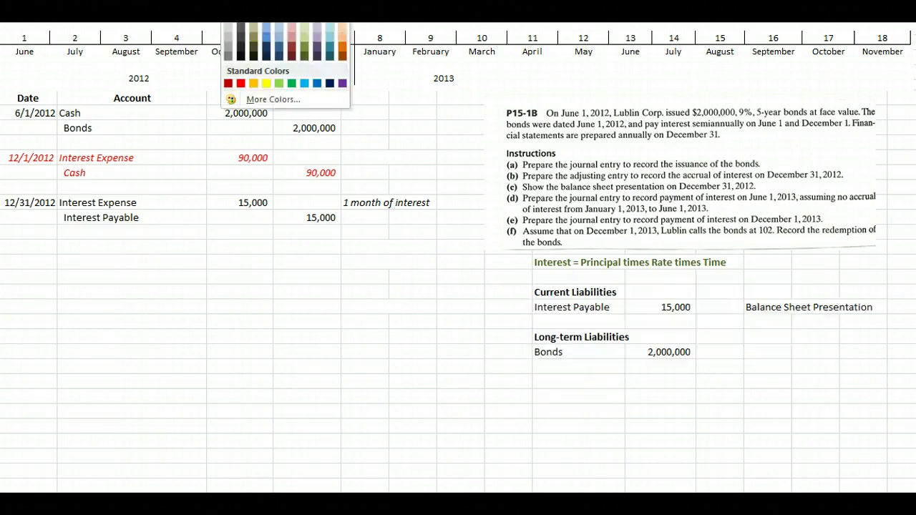
{"action": "left_click", "coordinate": [247, 24]}
{"action": "left_click", "coordinate": [720, 322]}
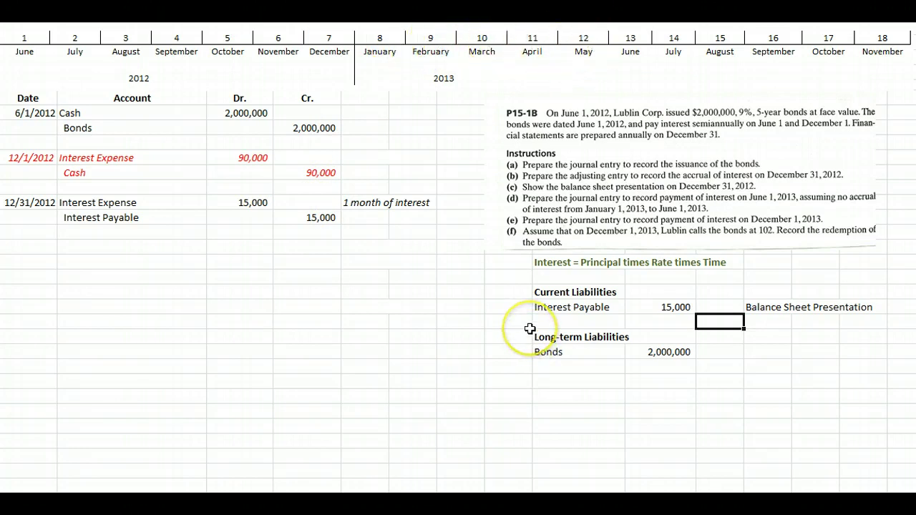
Reveal the hidden June 1, 2013 interest payment entry and its 2013 and 2012 interest notes in black text.
{"action": "left_click_drag", "start_coordinate": [25, 244], "coordinate": [392, 277]}
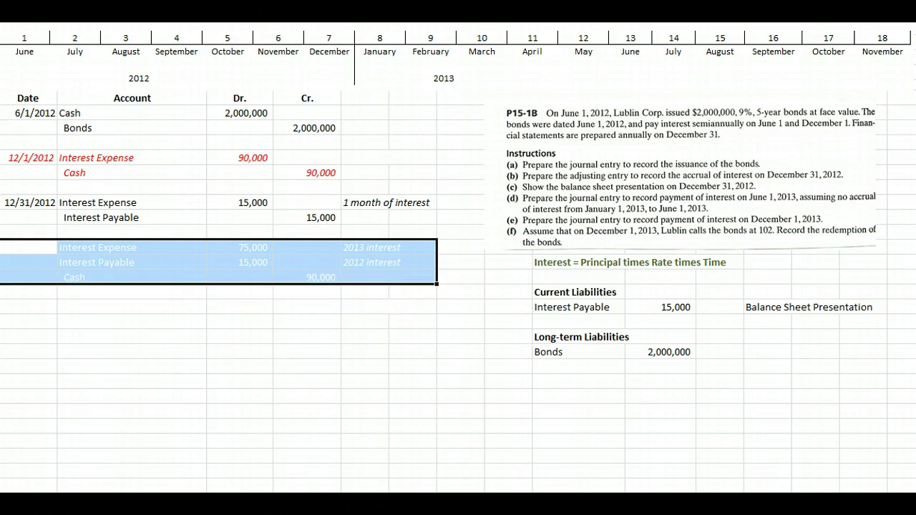
{"action": "left_click", "coordinate": [254, 247]}
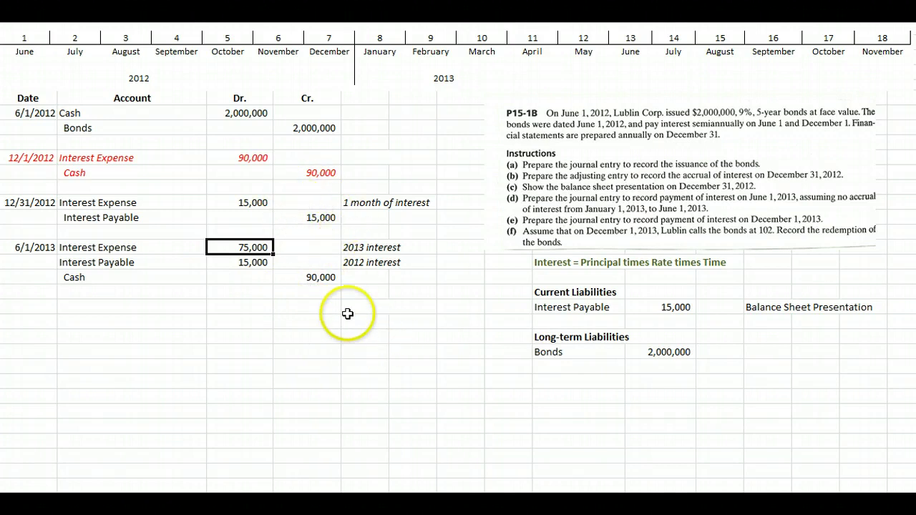
{"action": "left_click", "coordinate": [323, 279]}
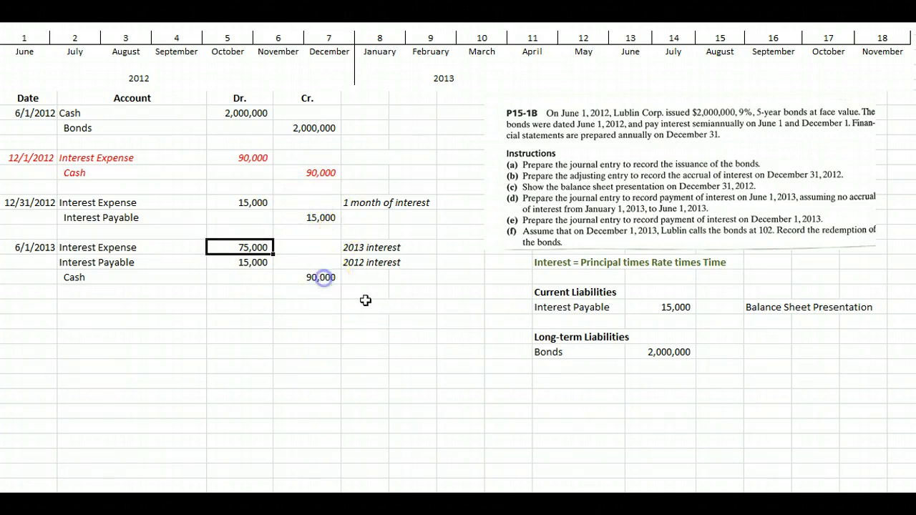
{"action": "left_click", "coordinate": [315, 176]}
{"action": "left_click", "coordinate": [317, 277]}
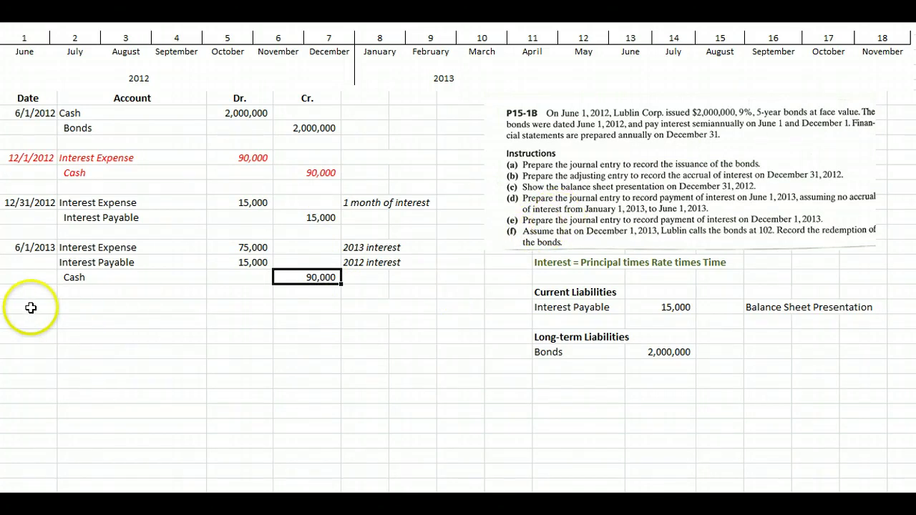
Reveal the hidden December 1, 2013 entry for six months of interest by changing its font colour to black.
{"action": "left_click_drag", "start_coordinate": [28, 307], "coordinate": [393, 322]}
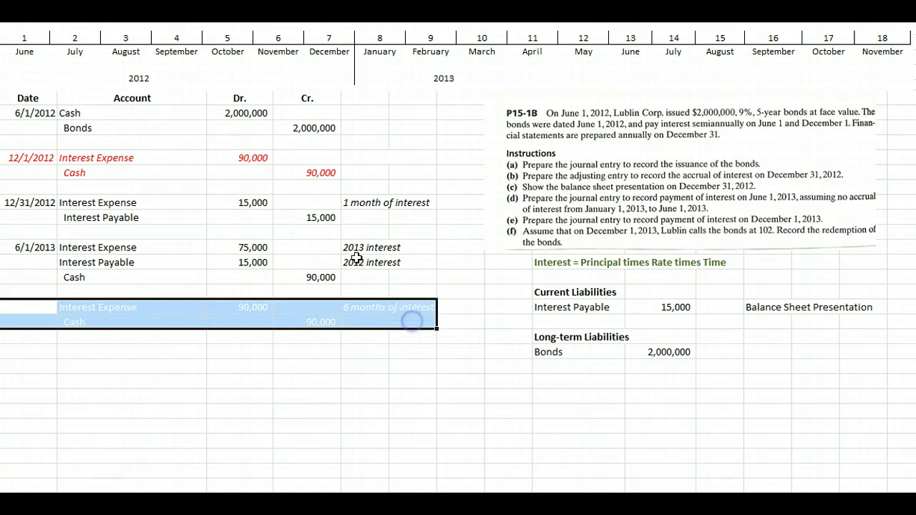
{"action": "key", "text": "ctrl+z"}
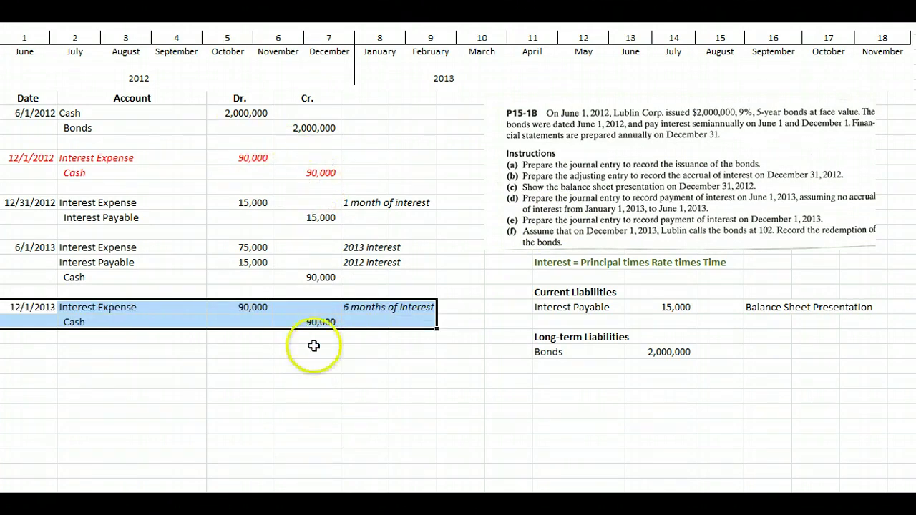
{"action": "left_click", "coordinate": [319, 322]}
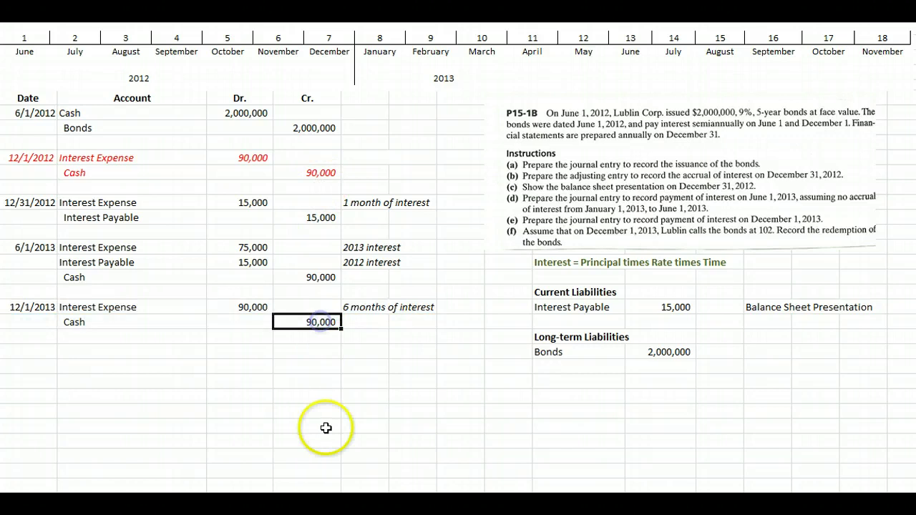
{"action": "left_click", "coordinate": [233, 307]}
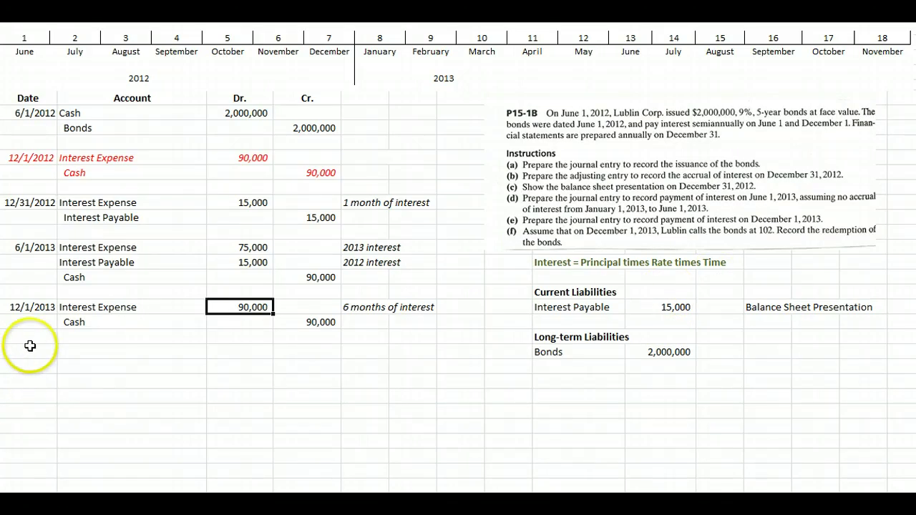
Reveal the hidden December 1, 2013 bond redemption entry, including the loss on redemption, by changing its font colour to black.
{"action": "left_click_drag", "start_coordinate": [29, 349], "coordinate": [352, 388]}
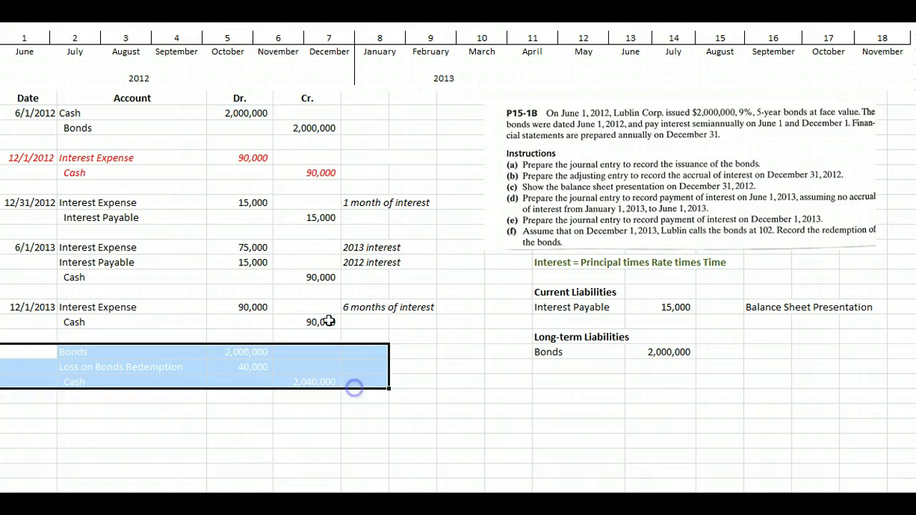
{"action": "left_click", "coordinate": [246, 351]}
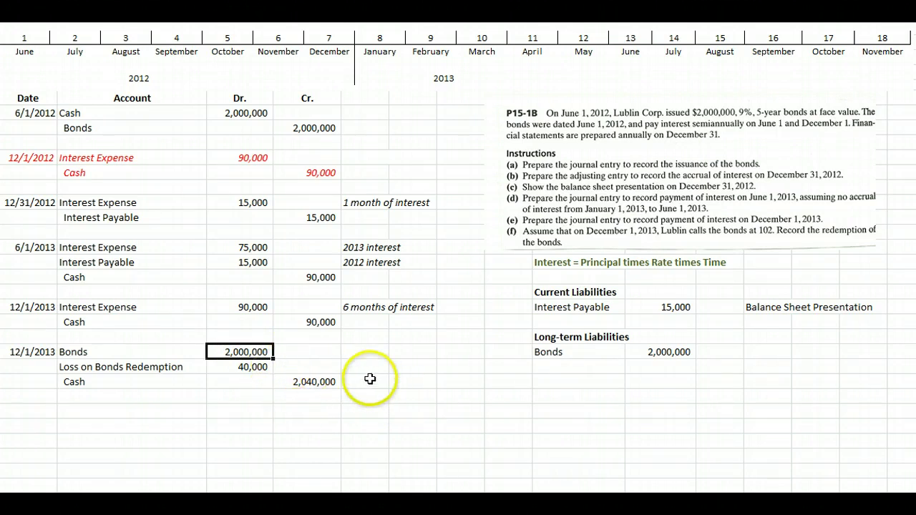
{"action": "left_click", "coordinate": [249, 367]}
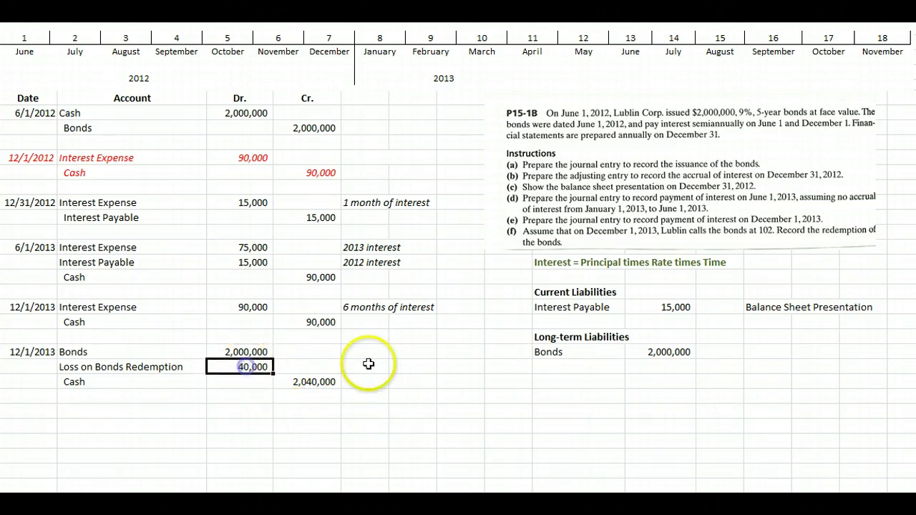